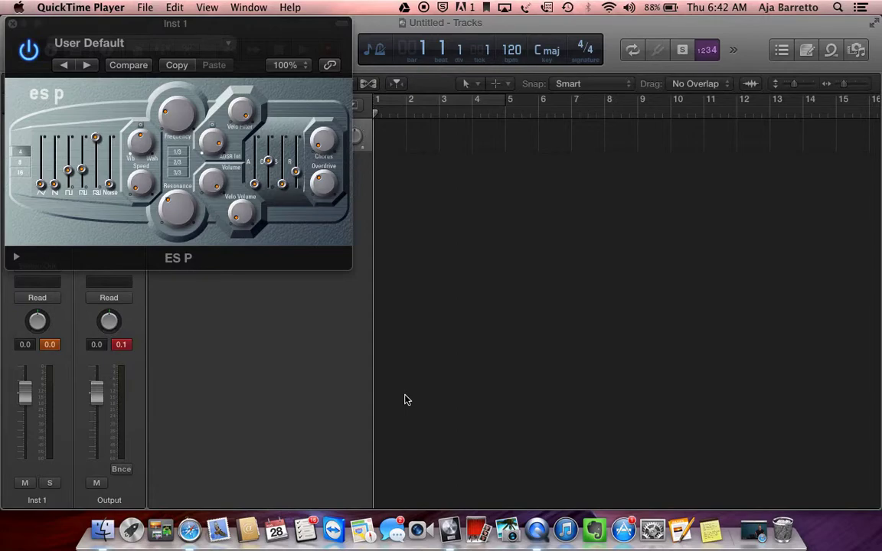
Bring Logic Pro X forward and open the Musical Typing keyboard for Inst 1 with Cmd-K
left_click(406, 399)
key("super+k")
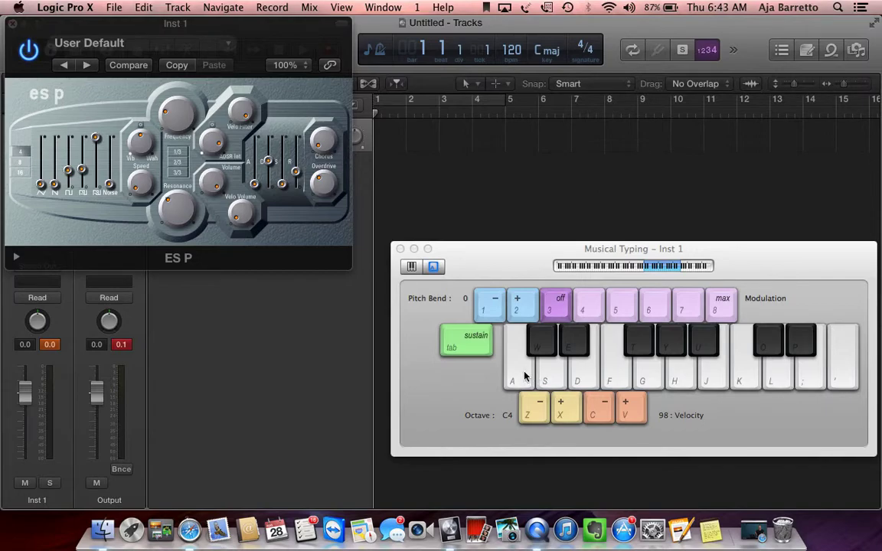
Play the default sound, then shorten ES P decay, max out sustain and shorten release
left_click_drag(525, 376, 706, 370)
left_click(544, 374)
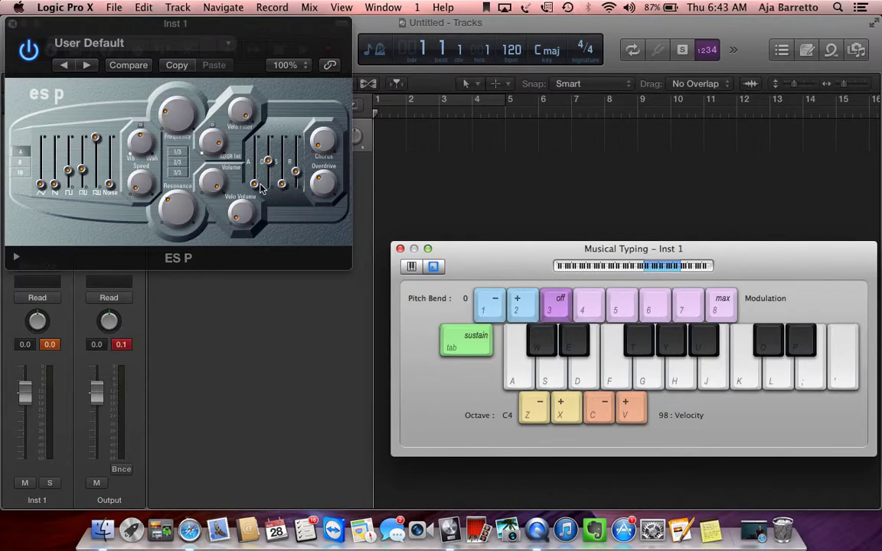
left_click(232, 170)
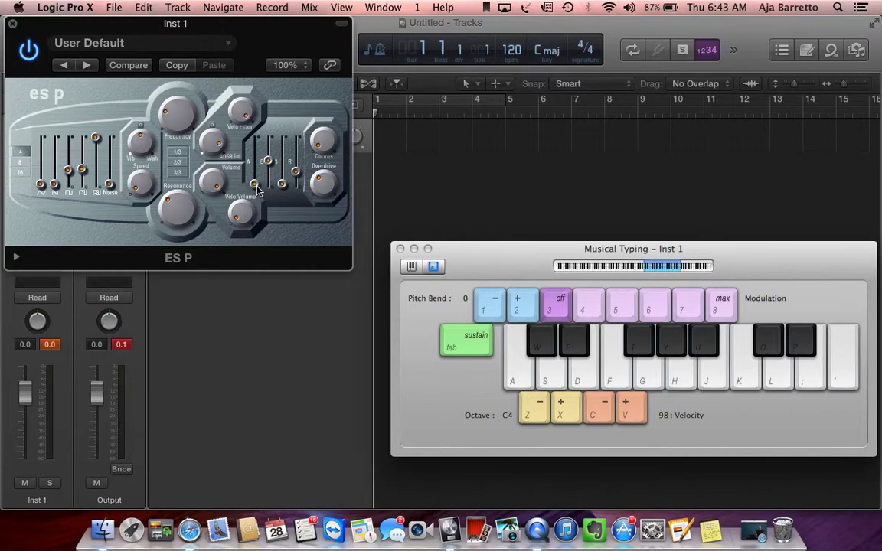
left_click_drag(268, 161, 270, 196)
left_click_drag(282, 183, 282, 135)
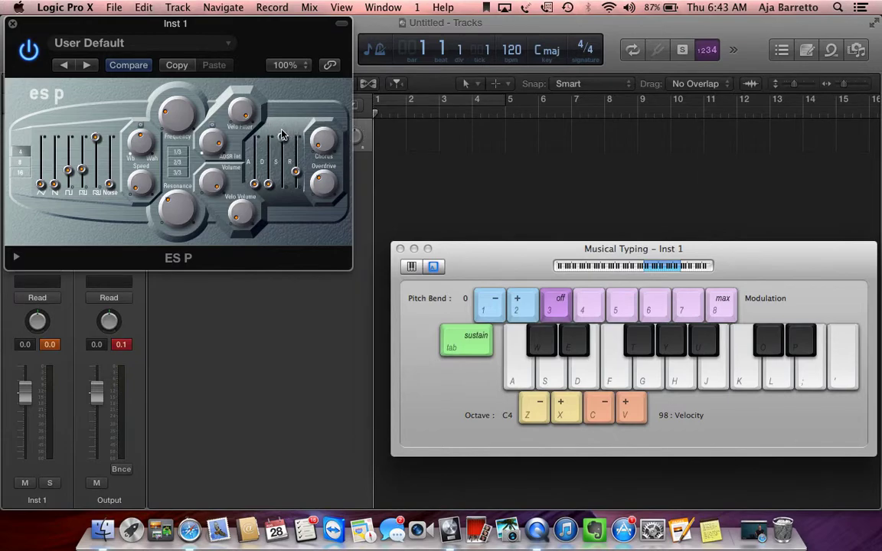
left_click_drag(296, 171, 298, 187)
Audition the switch envelope on several notes, nudge the attack slightly, and retest
left_click(529, 373)
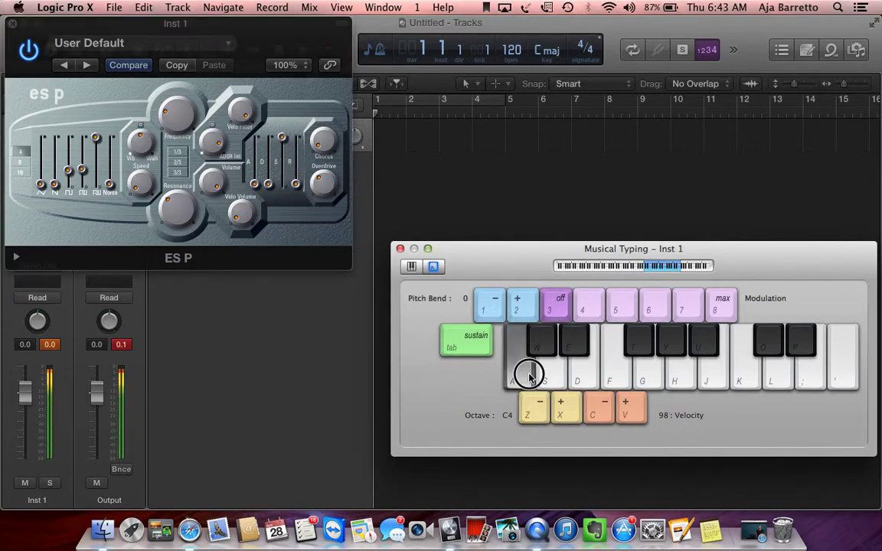
left_click(575, 374)
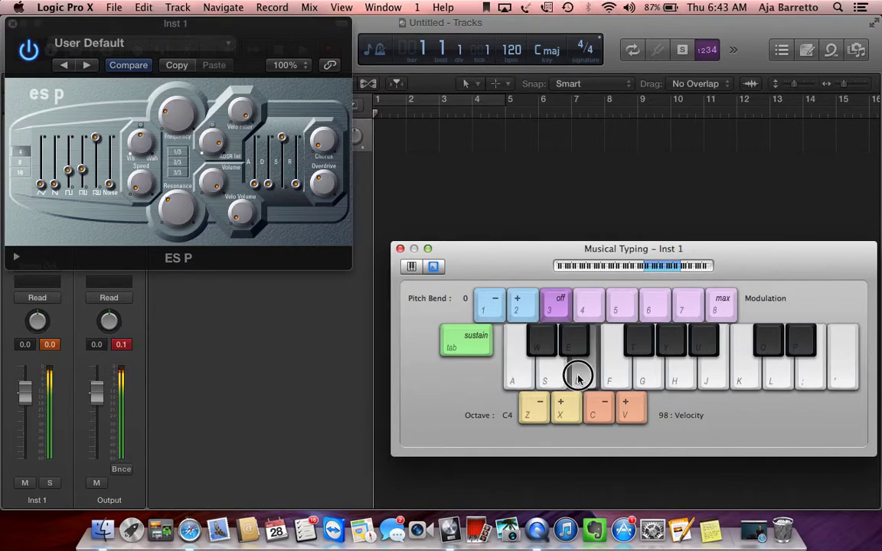
left_click(602, 373)
left_click(644, 375)
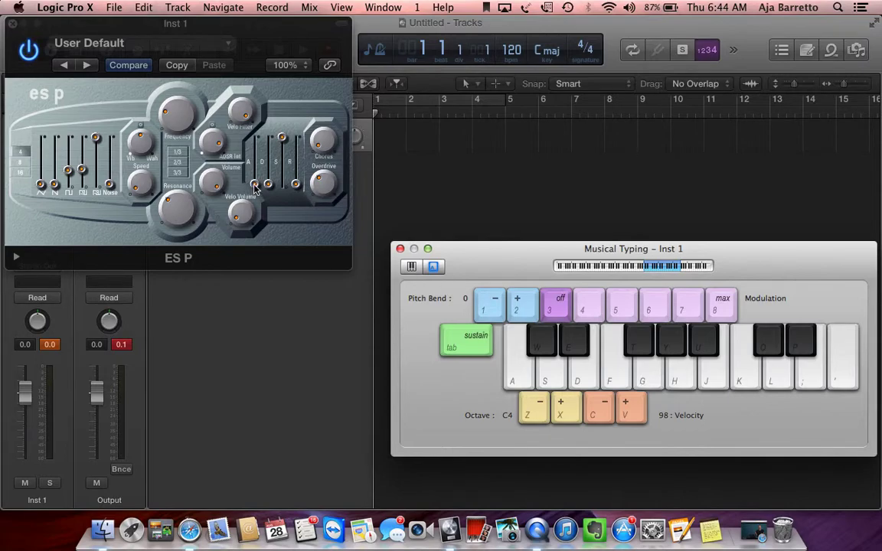
left_click_drag(255, 188, 297, 182)
left_click(557, 385)
Lengthen ES P attack slightly, lower sustain a little, and lengthen release slightly
left_click(254, 181)
mouse_move(255, 181)
left_mouse_down()
mouse_move(254, 172)
mouse_move(268, 176)
left_mouse_up()
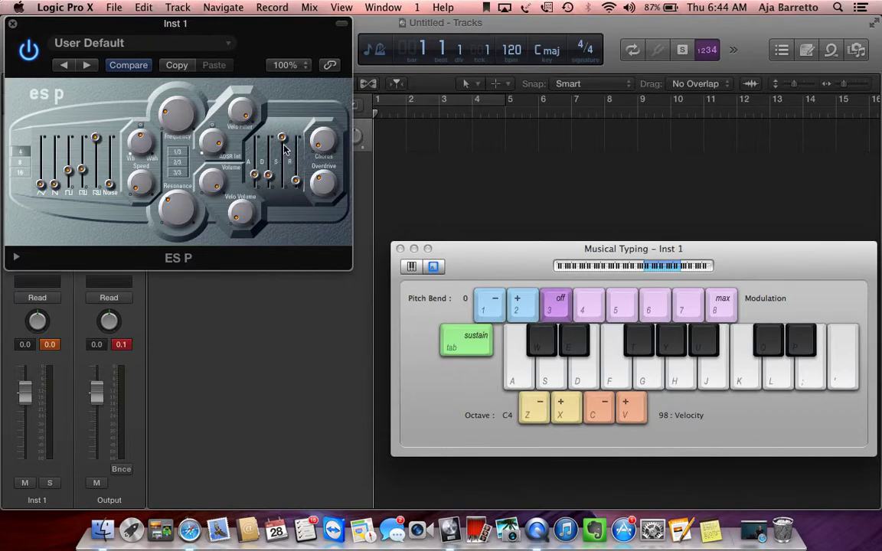
left_click_drag(283, 142, 282, 150)
left_click_drag(295, 181, 295, 180)
Play four notes to audition the sustaining envelope
left_click(521, 379)
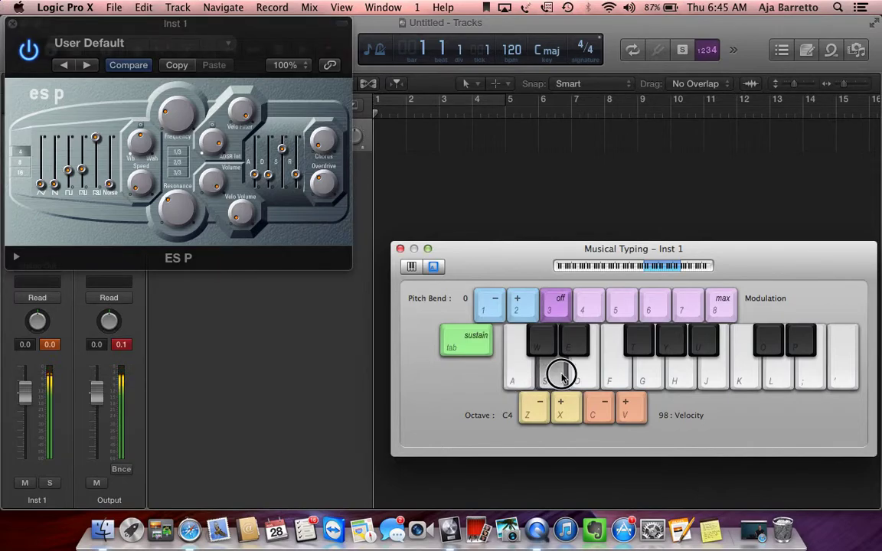
left_click(601, 380)
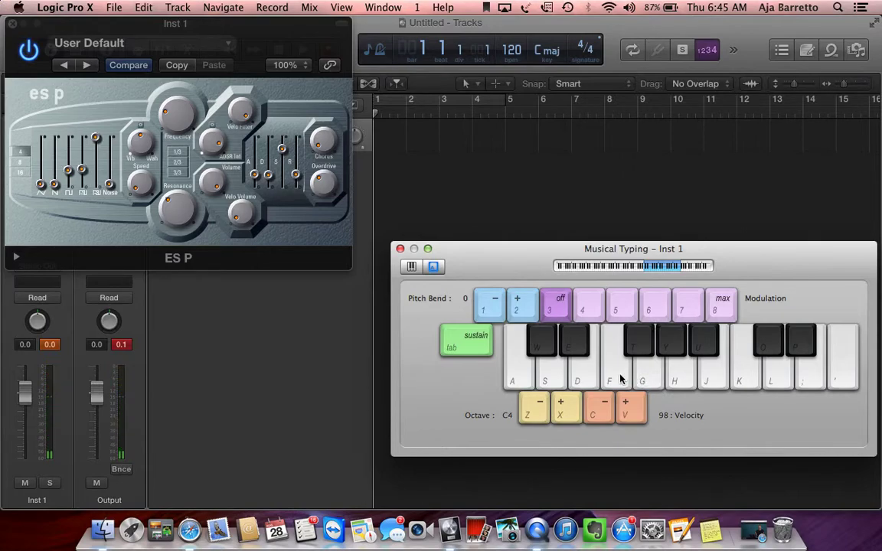
left_click(617, 377)
left_click(547, 376)
Set the ES P attack to its shortest, drop sustain, and lengthen release to mid
left_click_drag(254, 176, 282, 184)
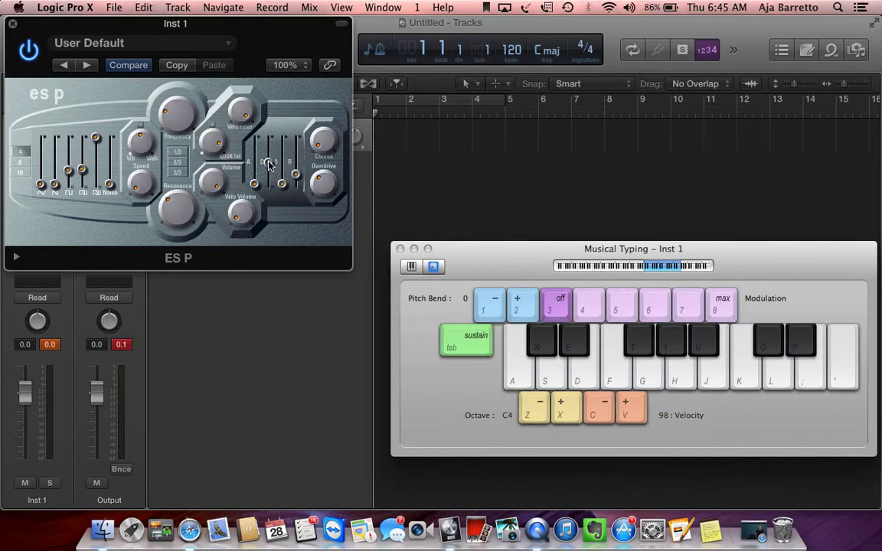
left_click(242, 144)
left_click_drag(297, 179, 299, 164)
Play three notes to hear the percussive envelope
left_click(522, 379)
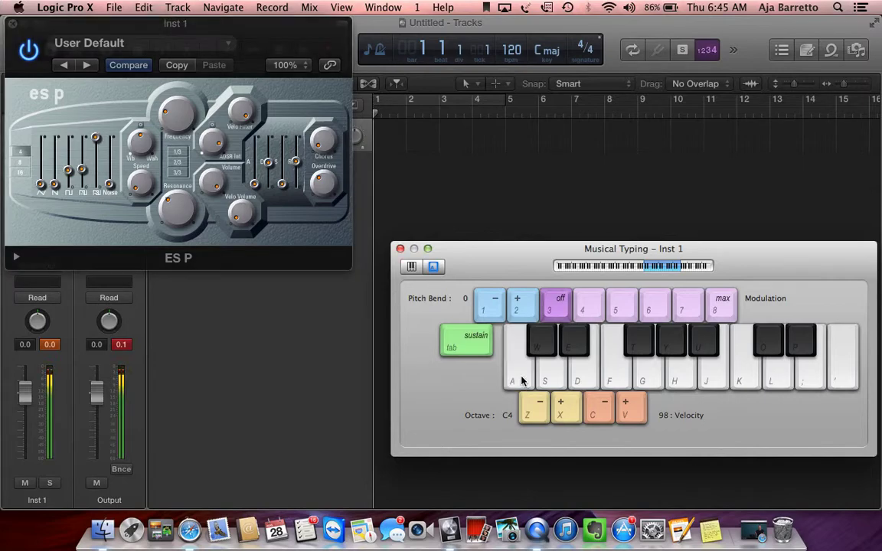
left_click(541, 374)
left_click(646, 377)
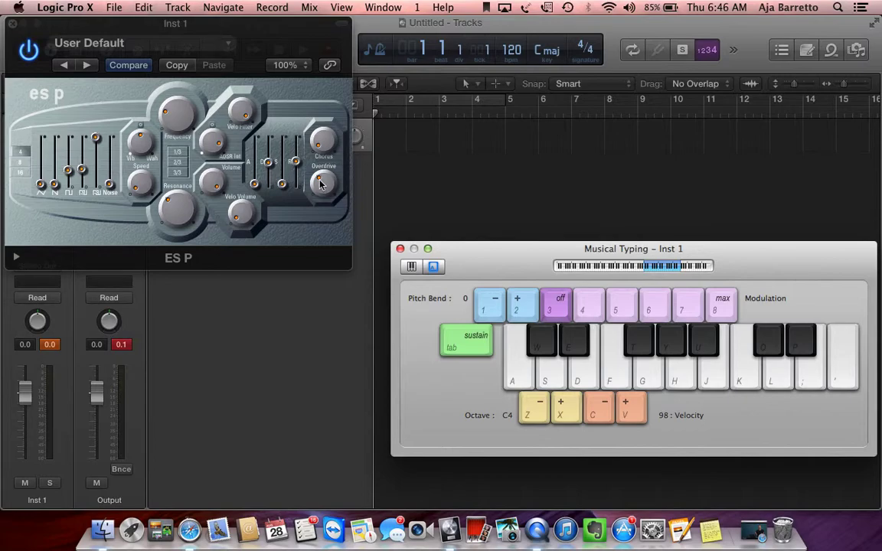
Cut the ES P release to its minimum and play four notes to hear the damped envelope
left_click(295, 163)
left_click_drag(296, 162, 299, 189)
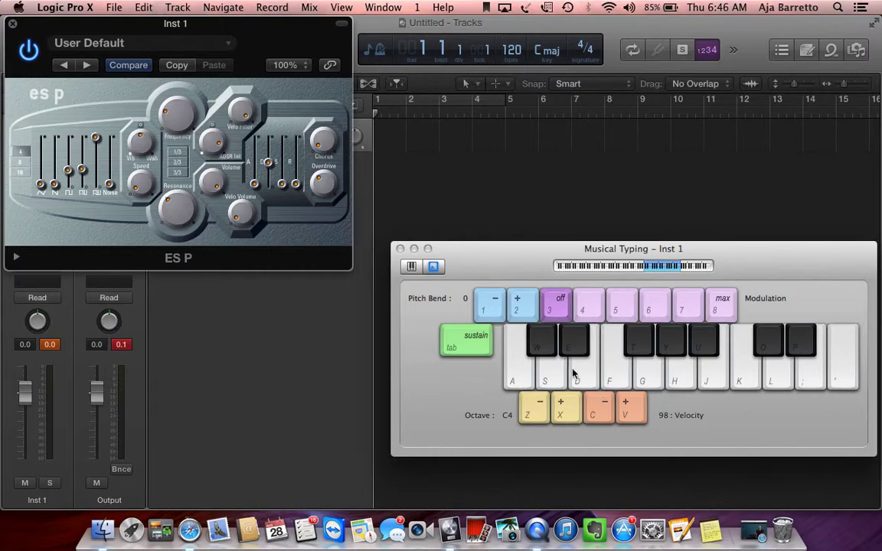
left_click(553, 375)
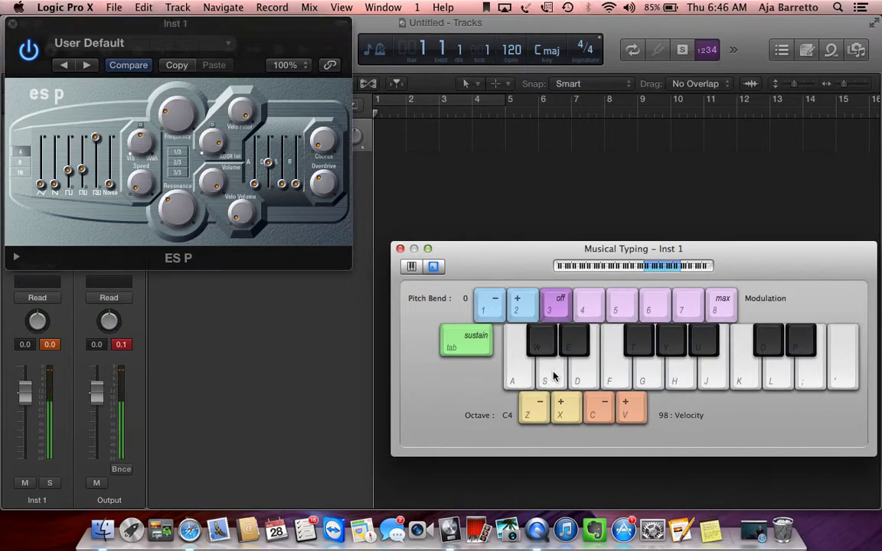
left_click(630, 376)
left_click(662, 366)
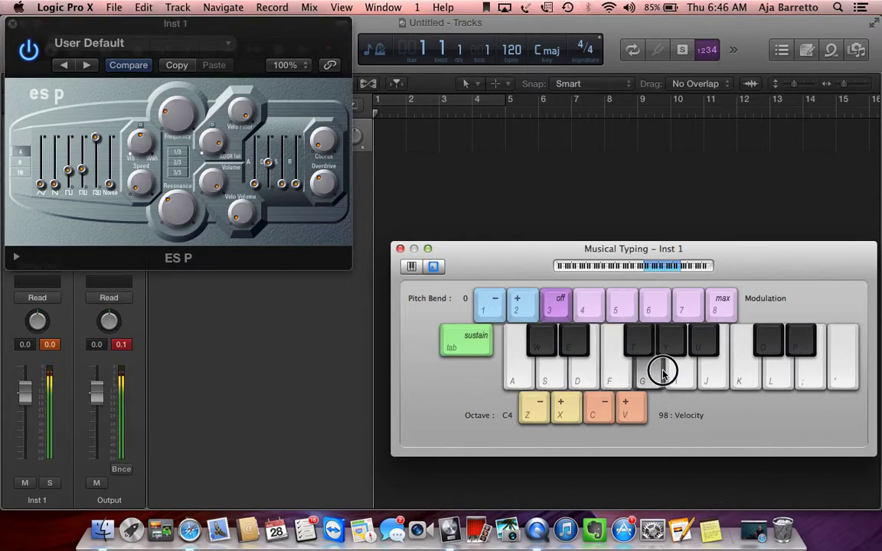
left_click(689, 370)
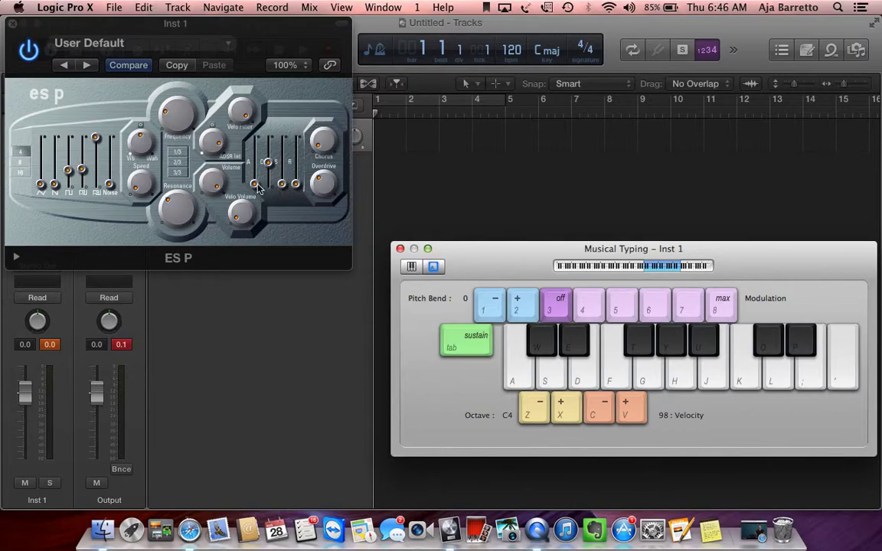
Shorten the ES P decay and raise the release well above it, then fine-tune the decay
left_click(253, 184)
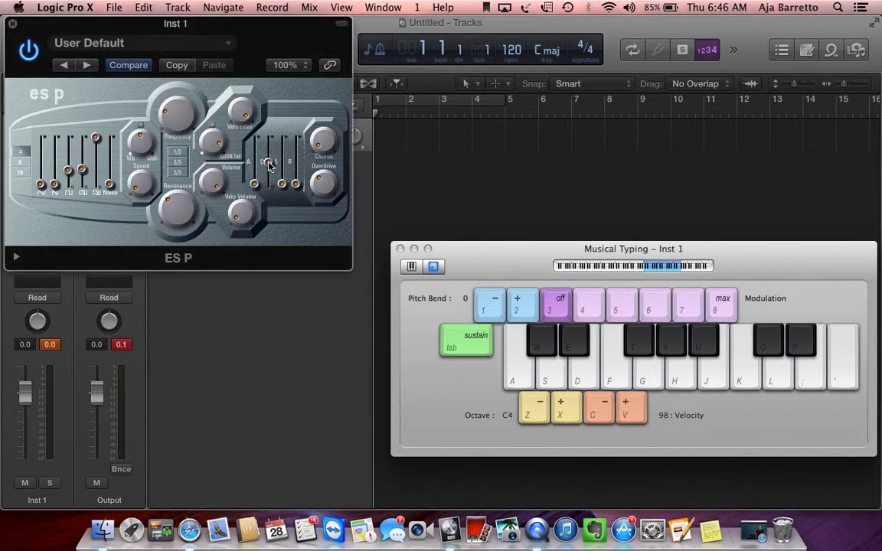
left_click_drag(268, 162, 268, 173)
left_click_drag(299, 188, 296, 146)
left_click(269, 175)
left_click_drag(268, 175, 268, 168)
Play six notes to audition the quirk envelope
left_click(553, 376)
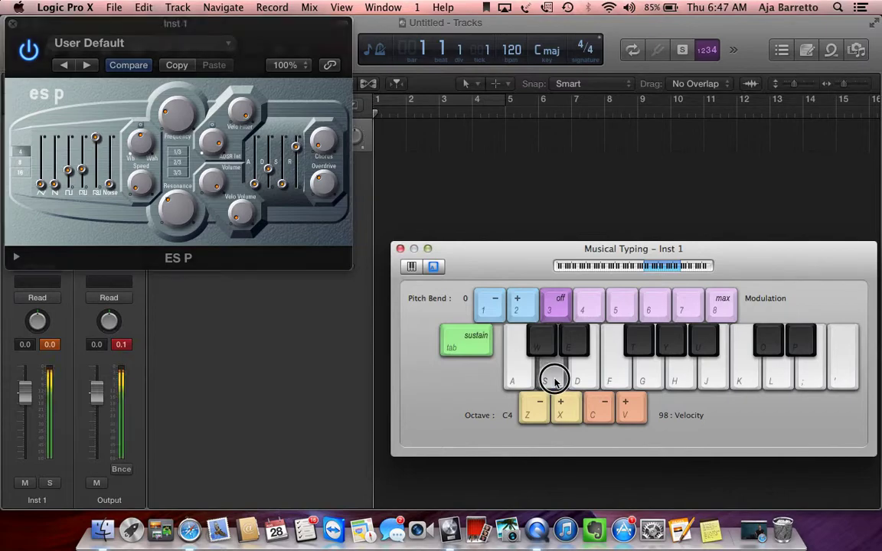
left_click(588, 383)
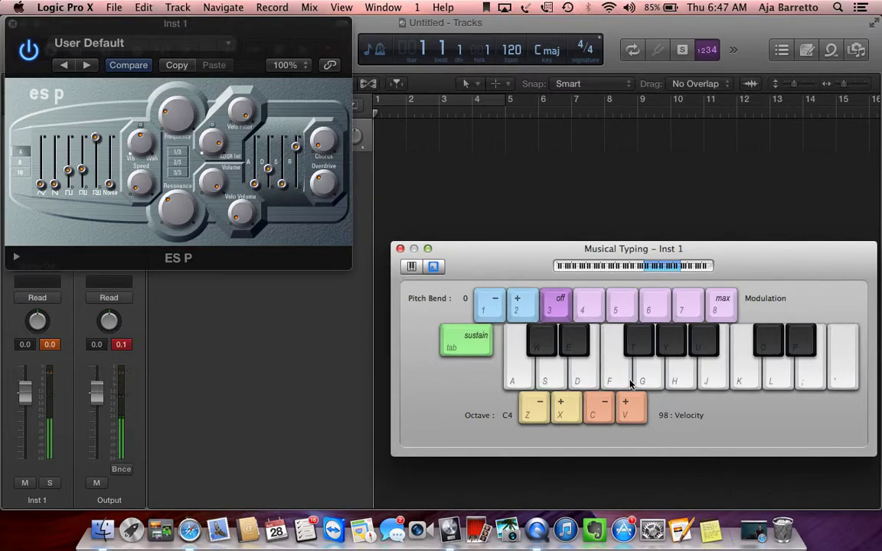
left_click(616, 380)
left_click(646, 387)
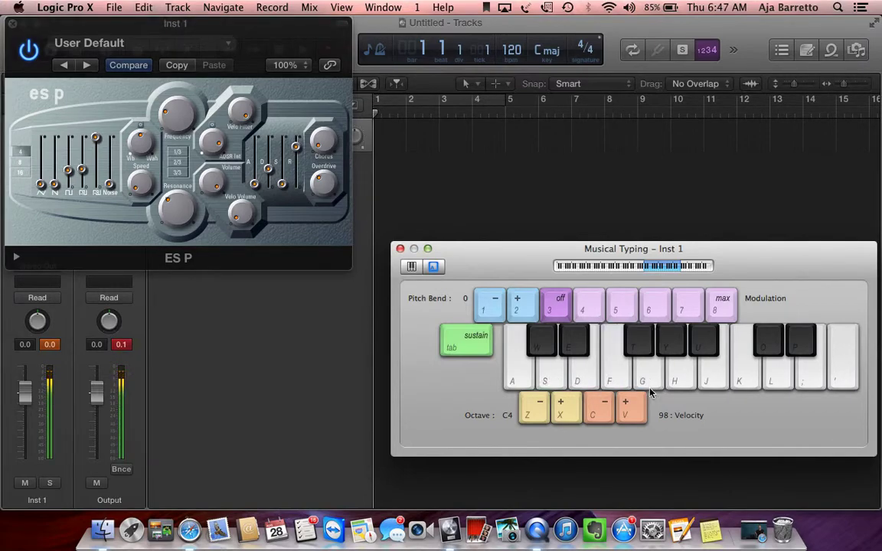
left_click(580, 382)
left_click(618, 376)
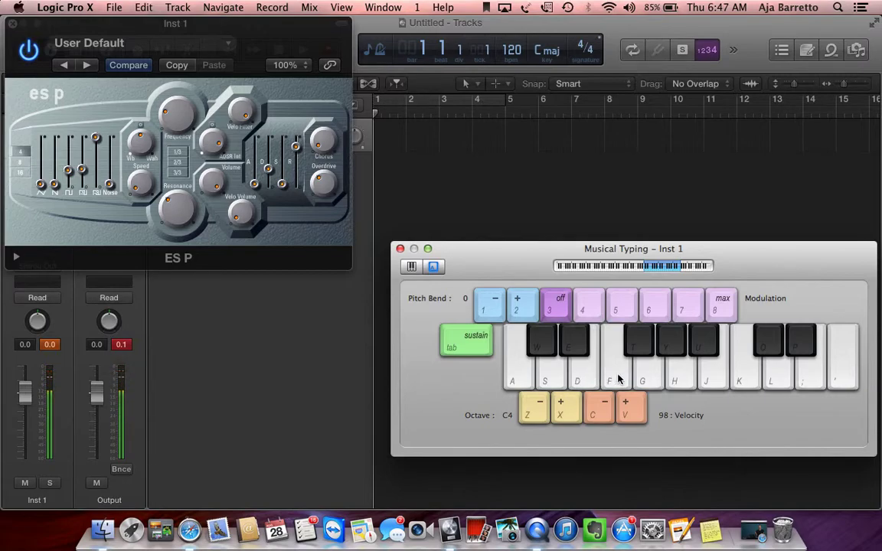